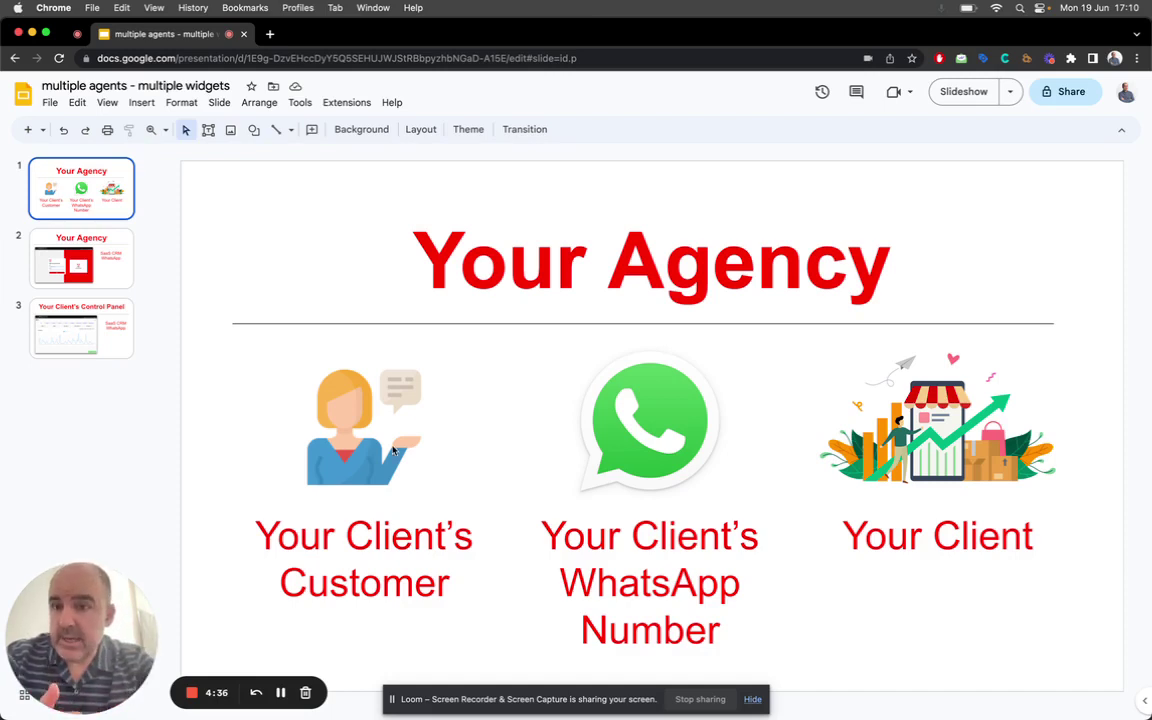
Show slide 2, the SaaS CRM WhatsApp slide with the branded agency login page
click(96, 254)
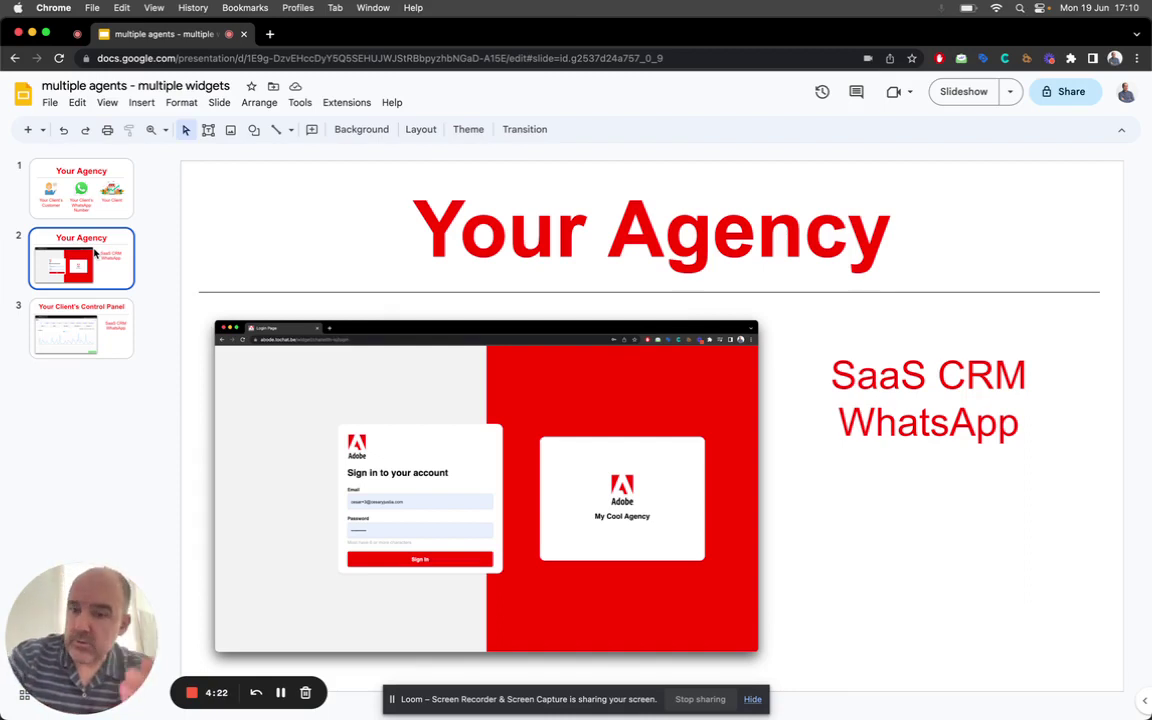
View the Your Client's Control Panel slide, then go back through slide 2 to the Your Agency slide
click(111, 327)
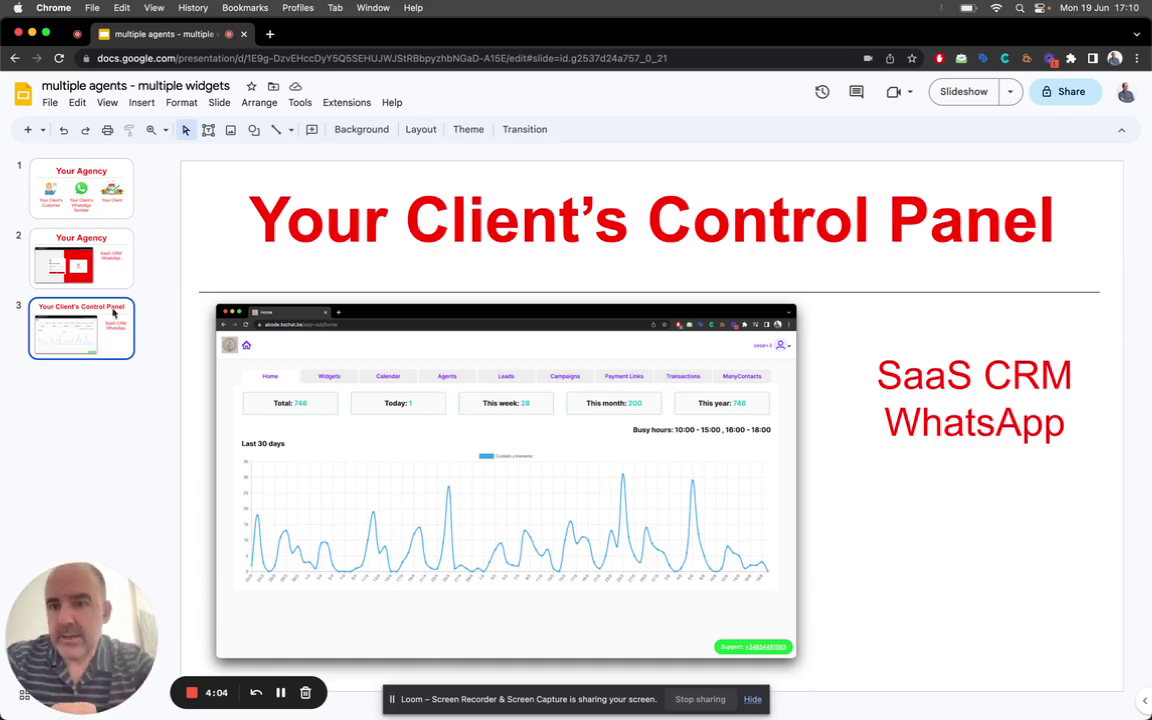
click(82, 251)
click(79, 170)
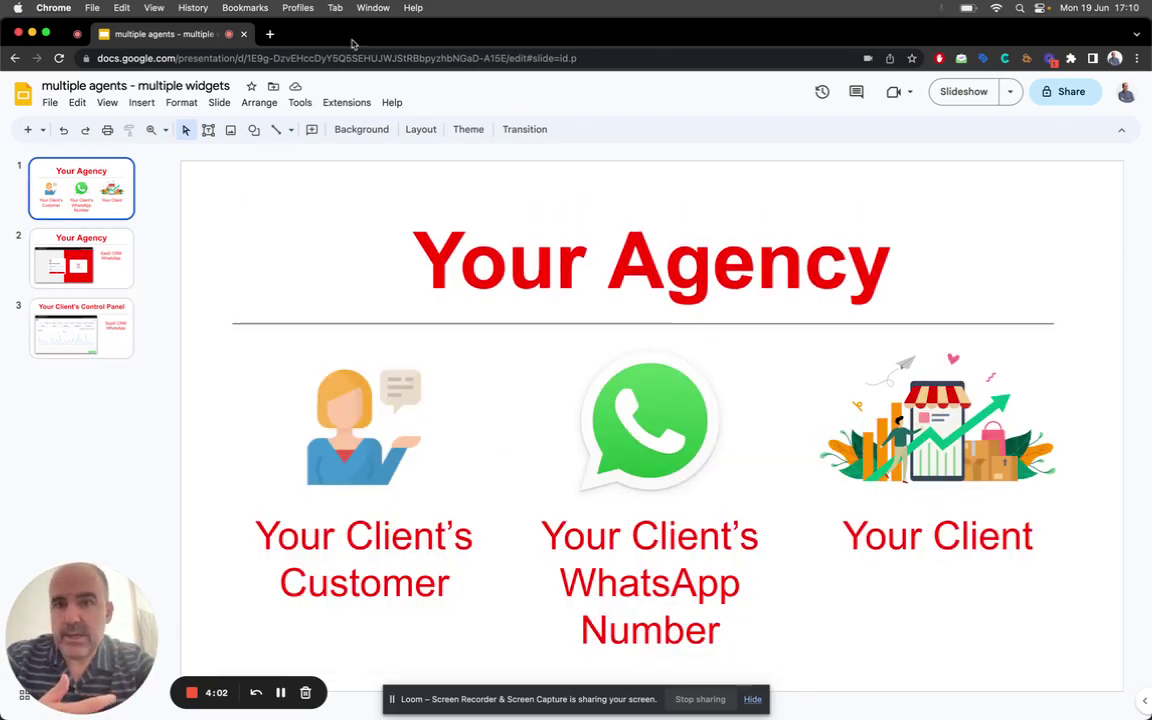
click(373, 8)
Switch to the Leads window and browse the Create and edit widgets list of 64 widgets
click(440, 262)
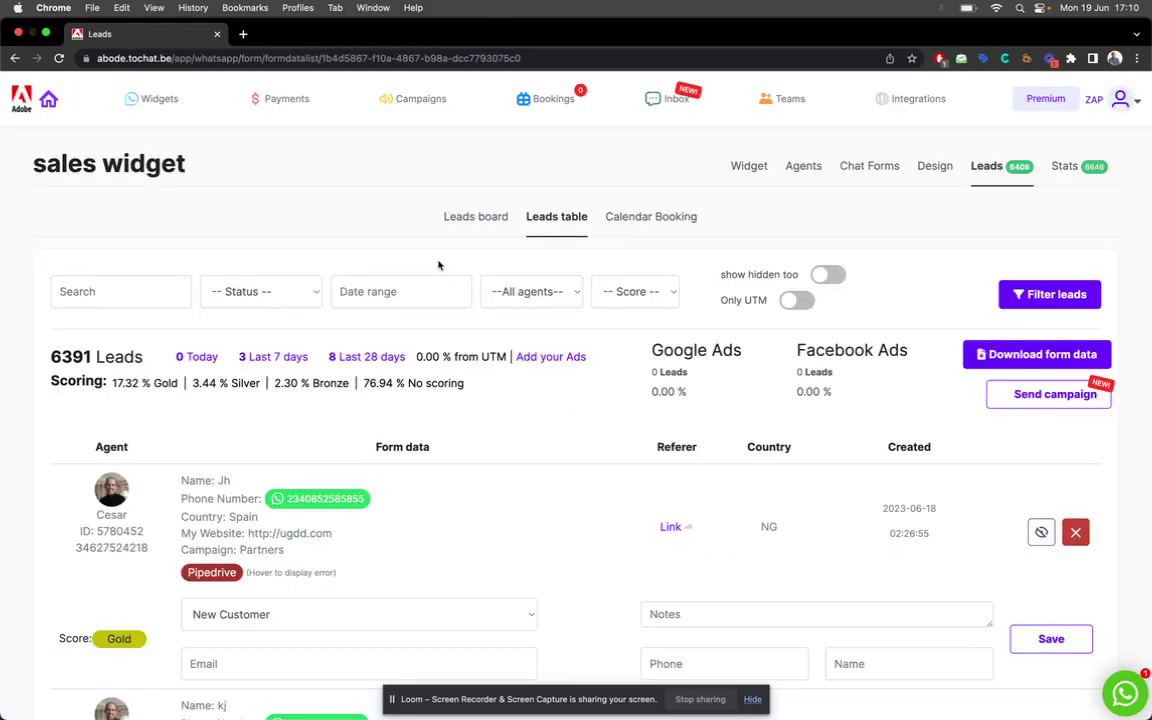
mouse_move(153, 98)
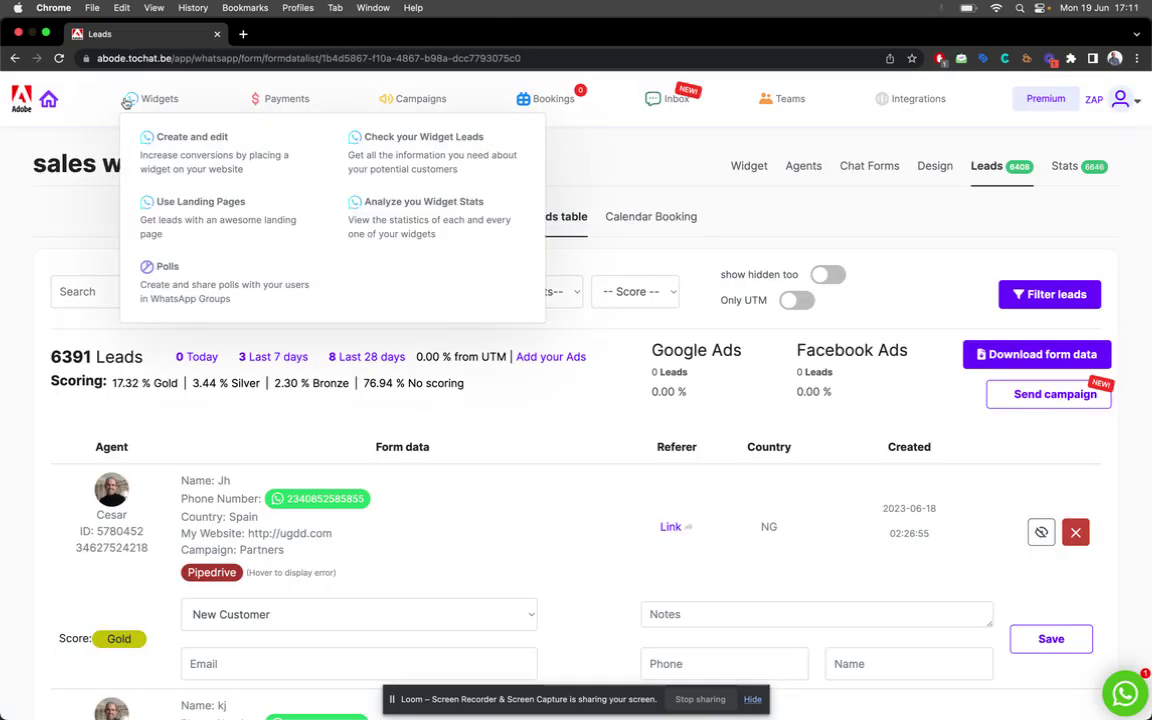
click(184, 157)
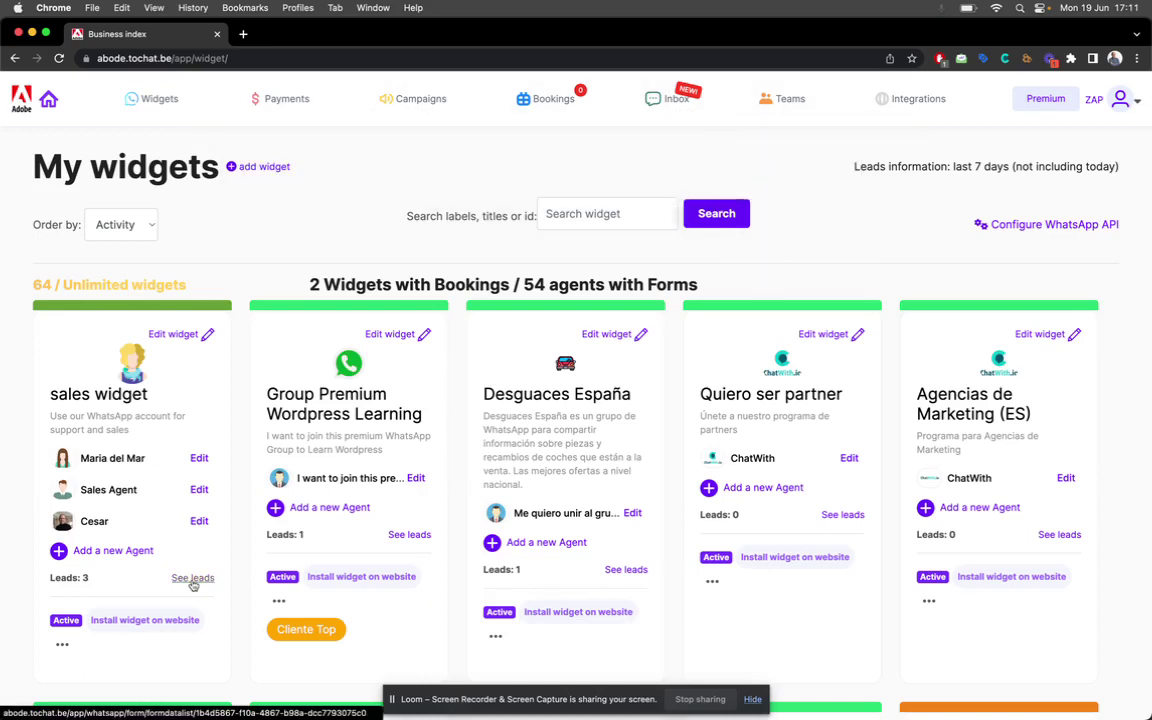
scroll(175, 400, down, 3)
scroll(175, 405, down, 3)
scroll(174, 410, down, 4)
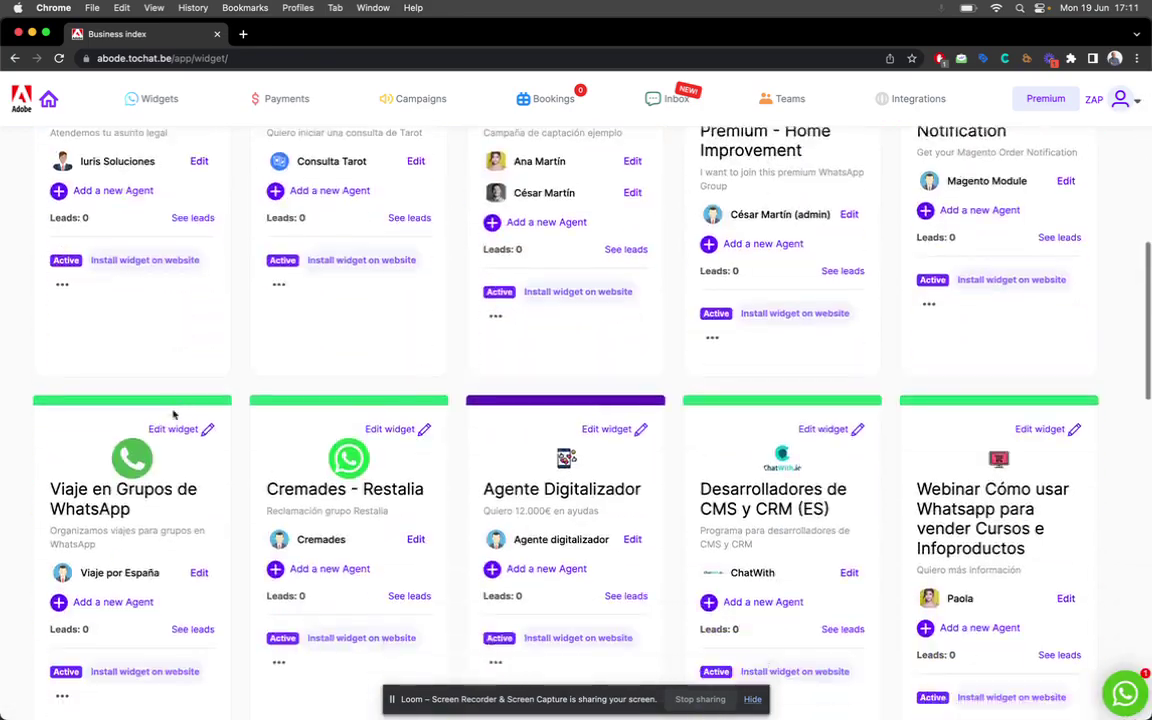
scroll(174, 414, down, 4)
scroll(174, 414, up, 12)
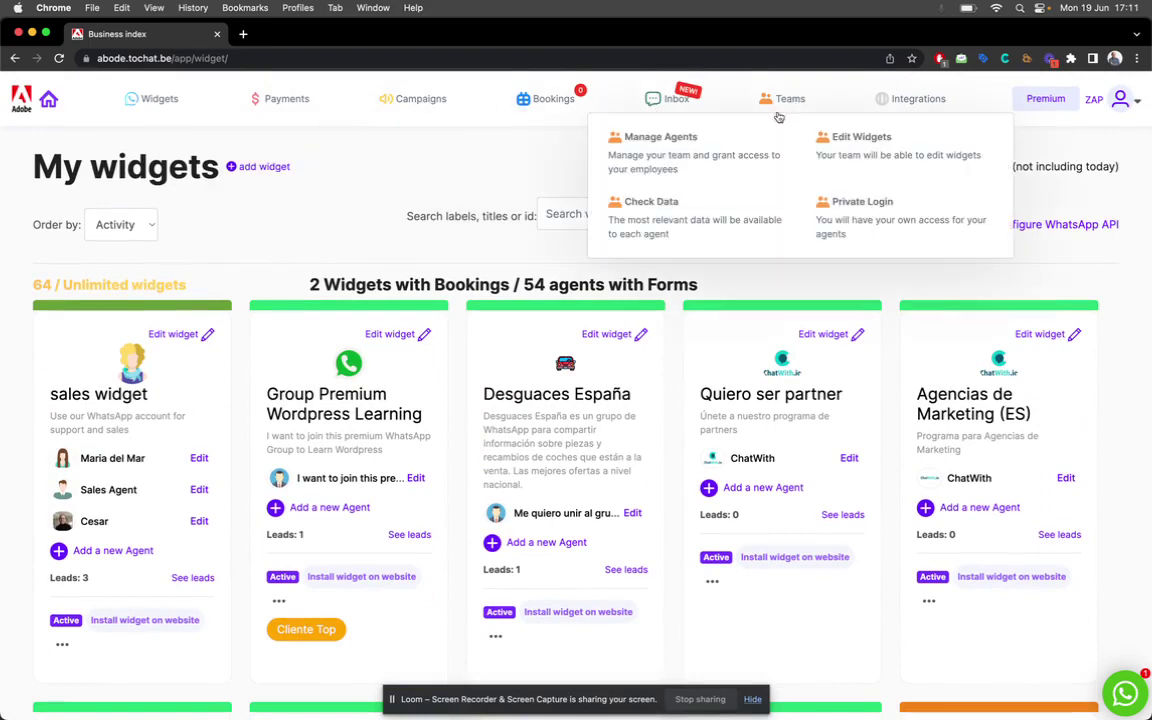
mouse_move(1122, 99)
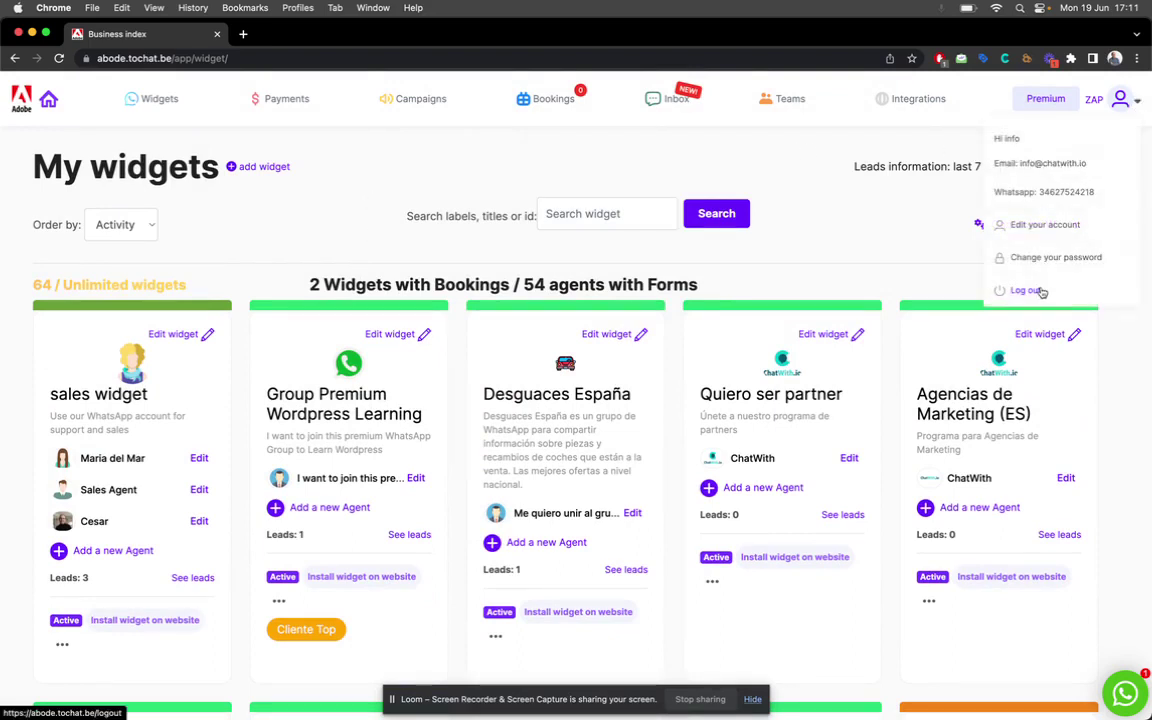
Log out of the admin account and sign in with the saved 'cesar' client login
click(1003, 290)
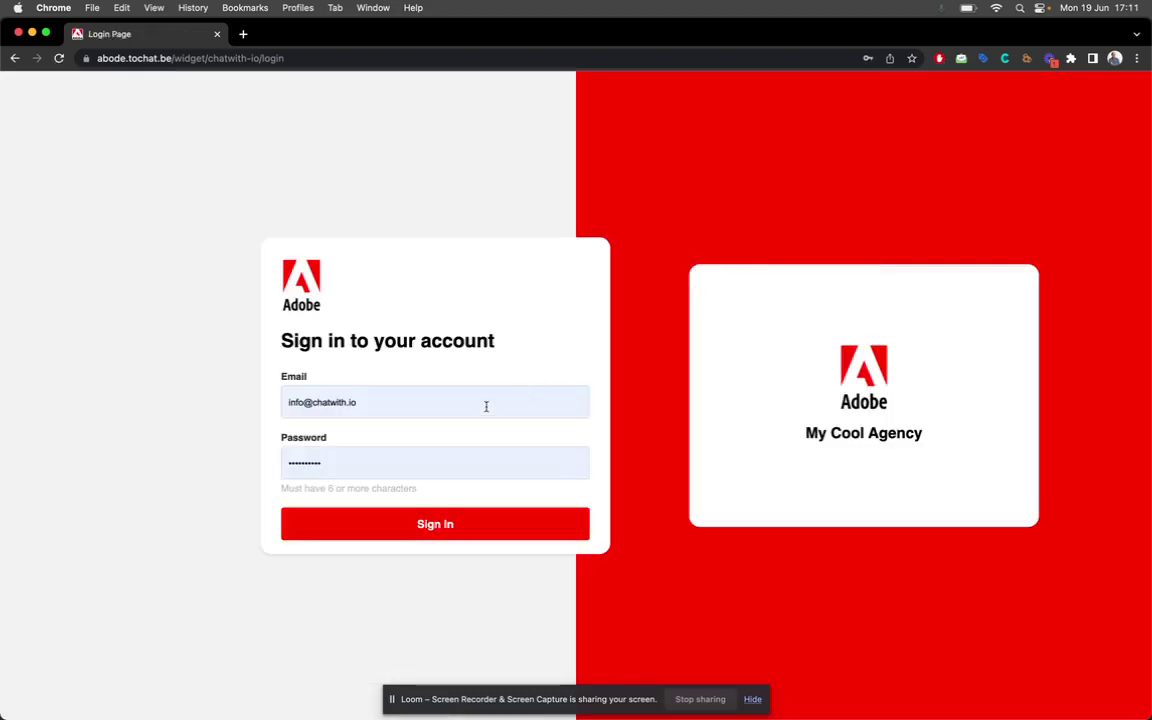
click(486, 406)
text(cesar)
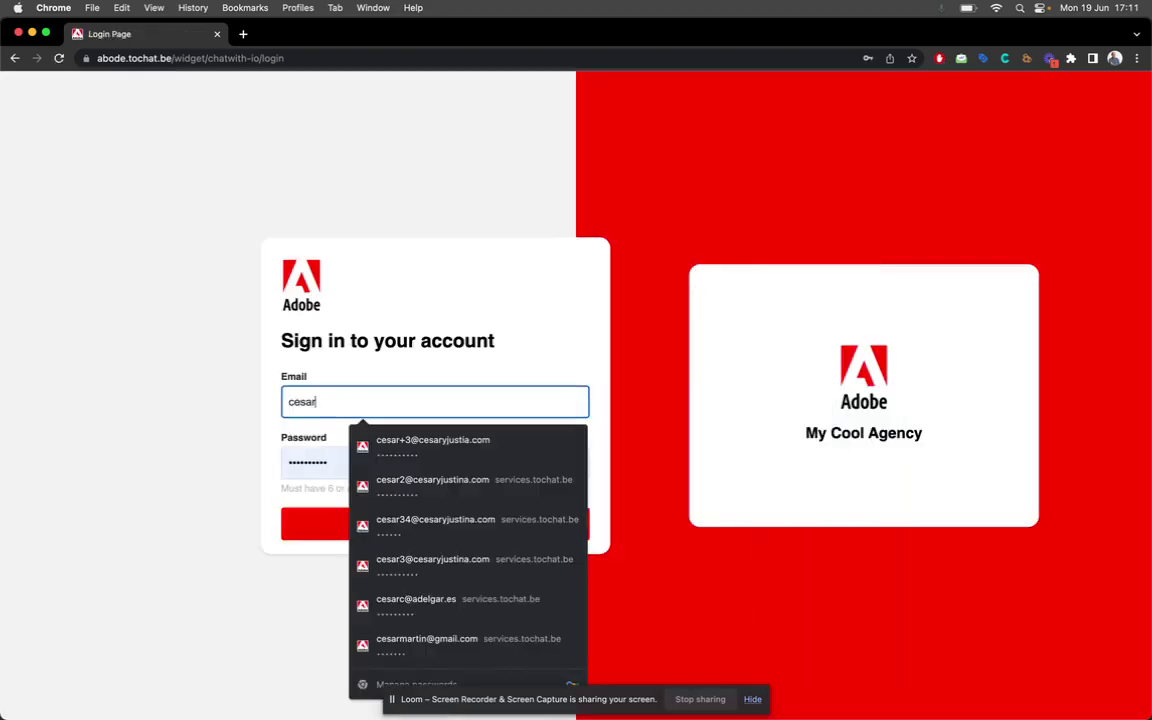
key(Down)
key(Return)
click(440, 524)
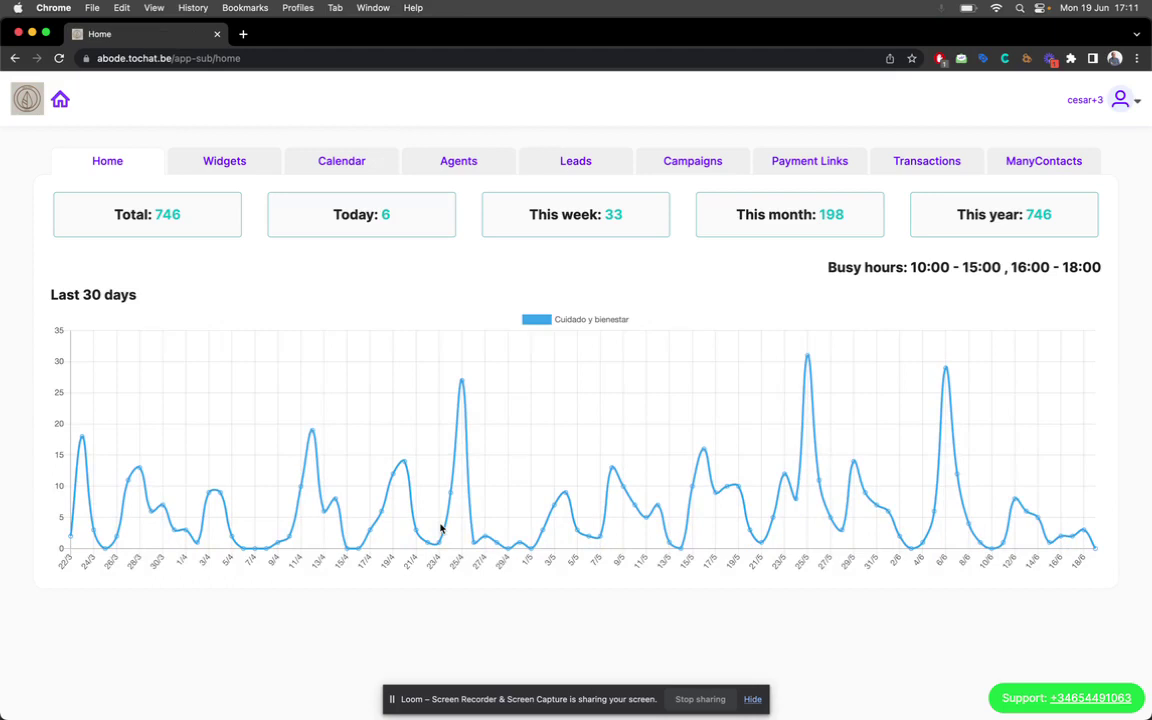
Visit the client's Leads, Widgets, Transactions, Payment Links and Agents pages, then minimise the window
click(576, 163)
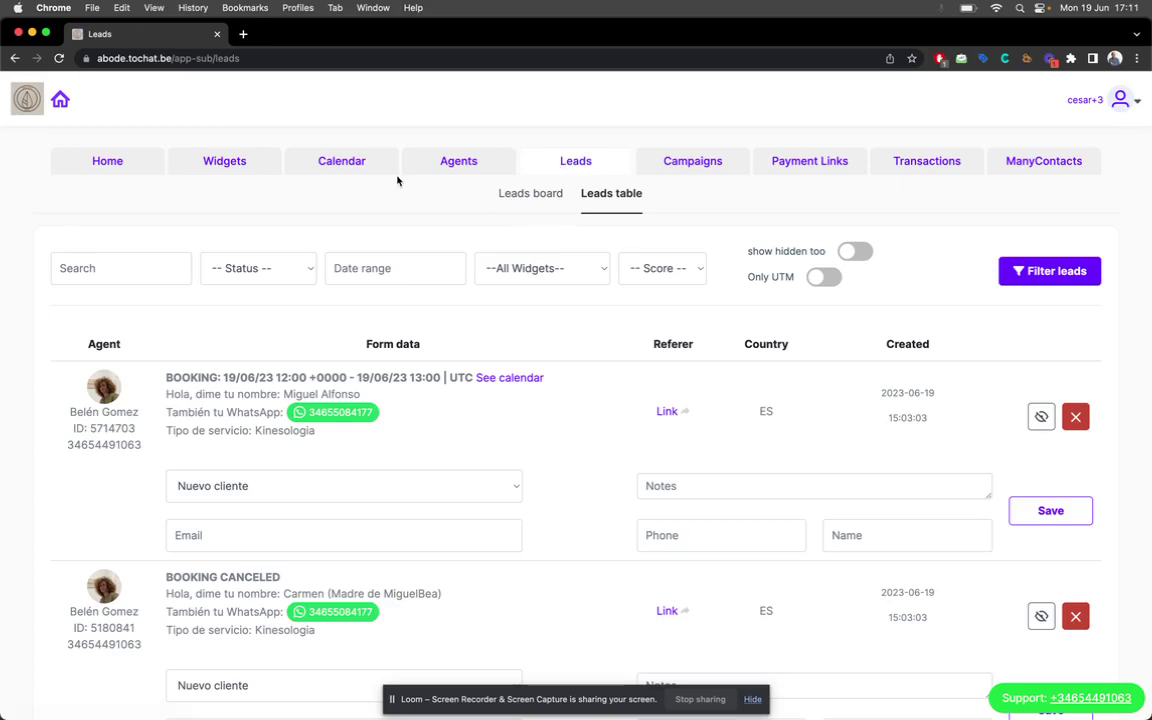
click(229, 172)
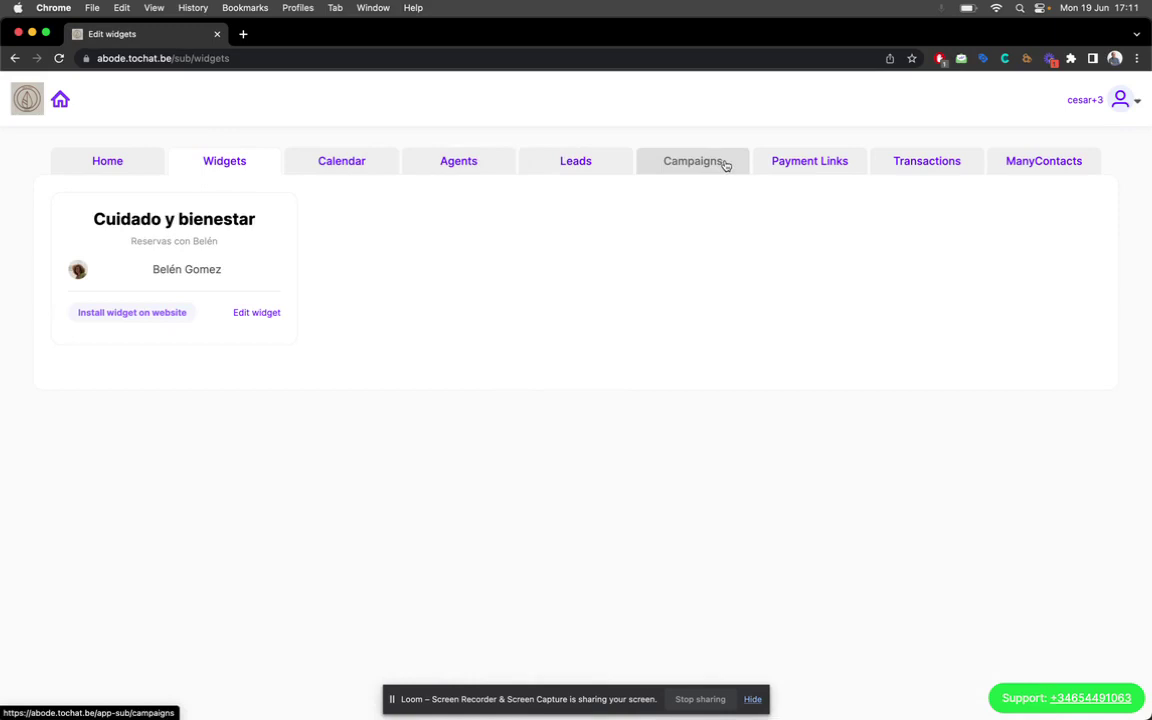
click(929, 165)
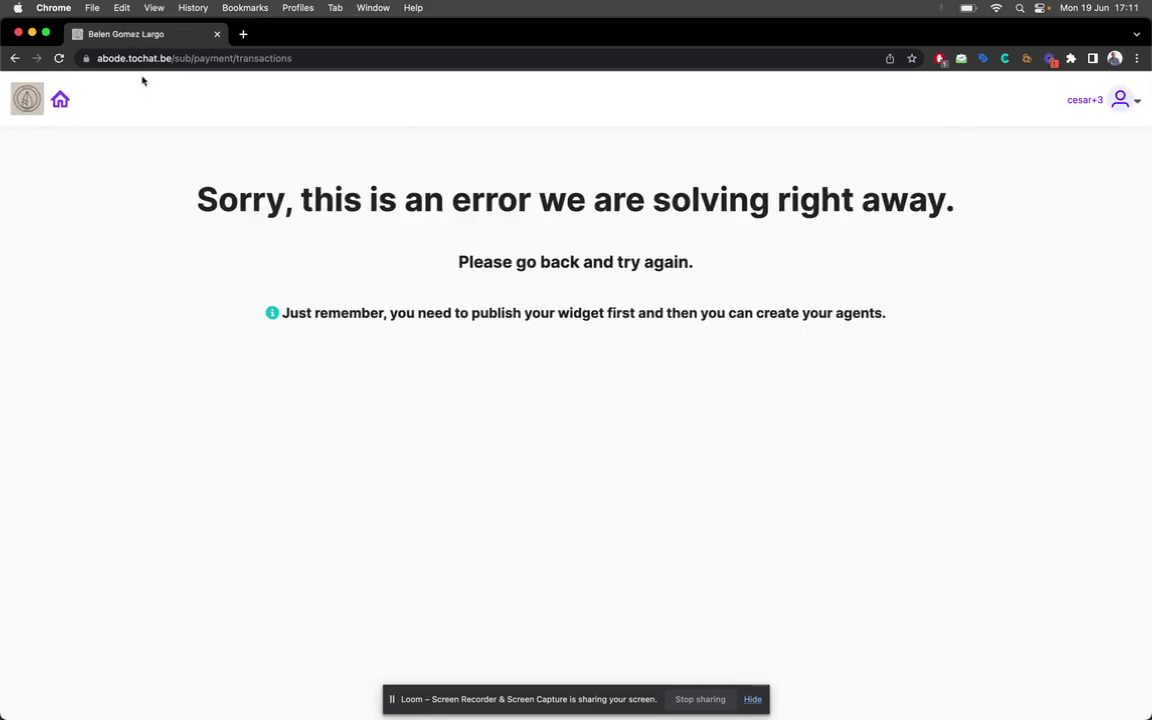
click(18, 59)
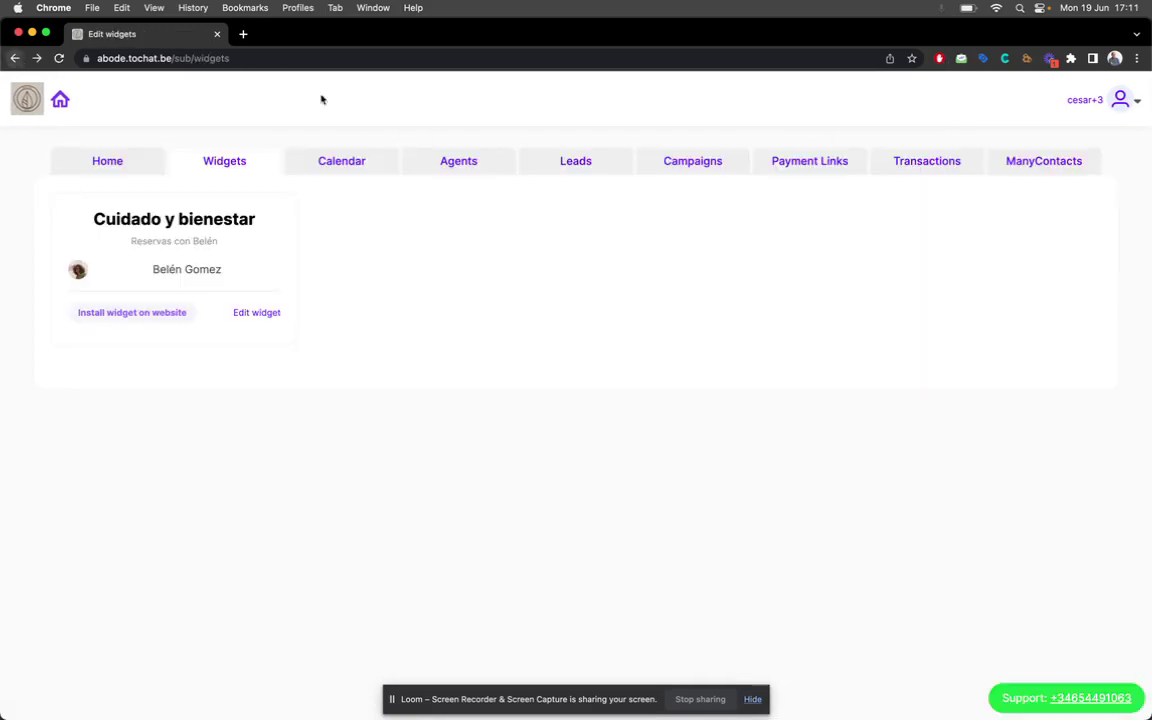
click(799, 168)
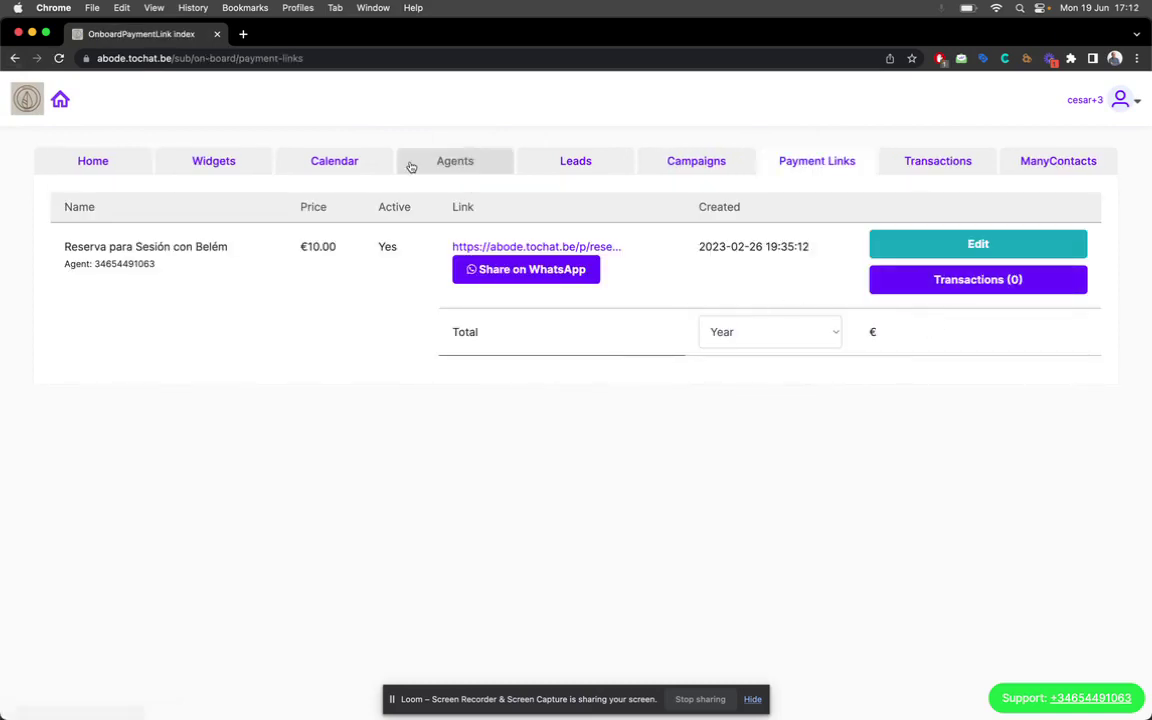
click(213, 166)
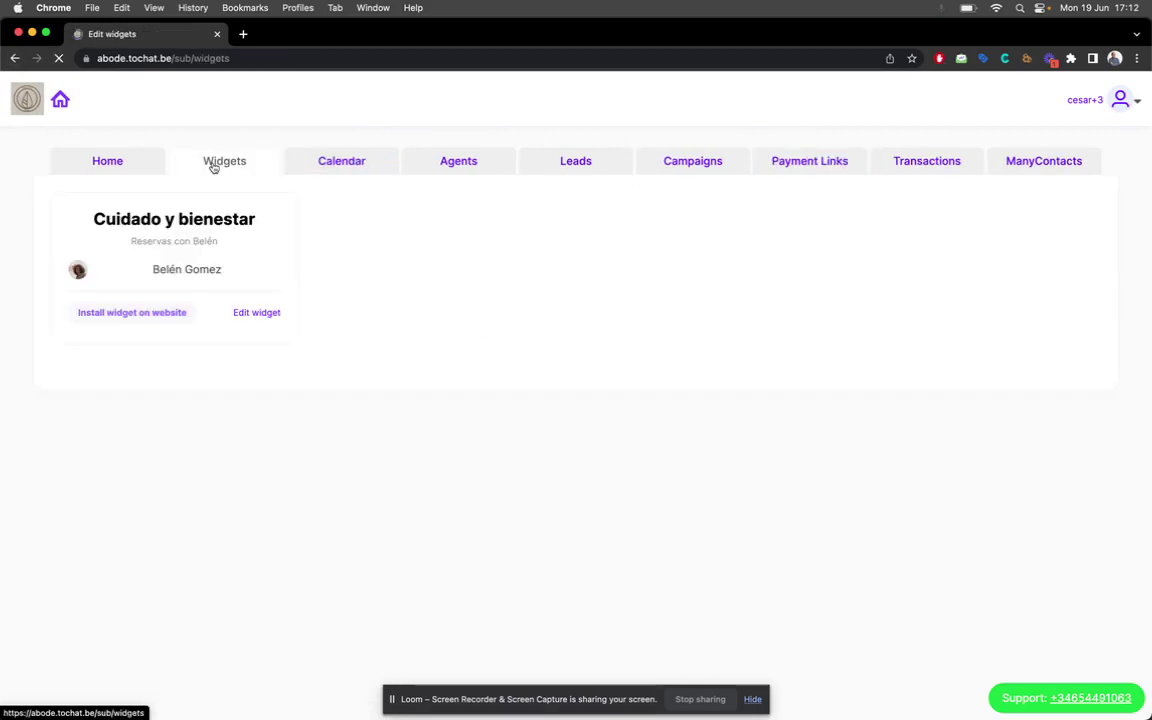
click(484, 165)
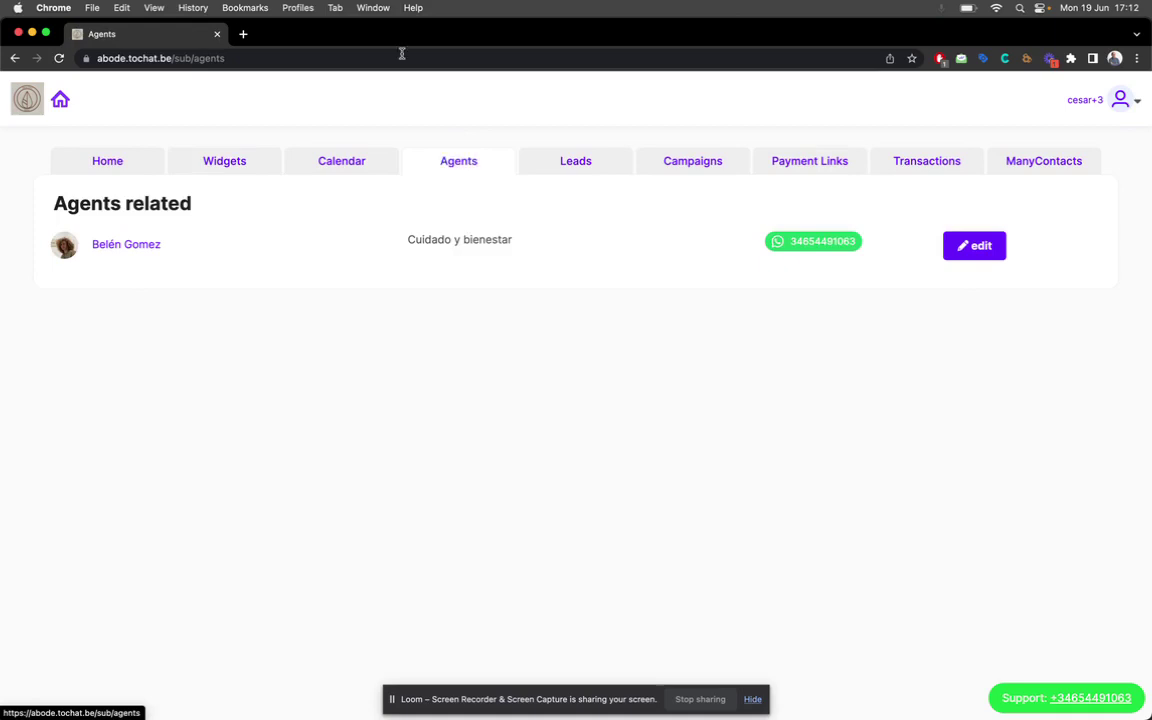
click(32, 33)
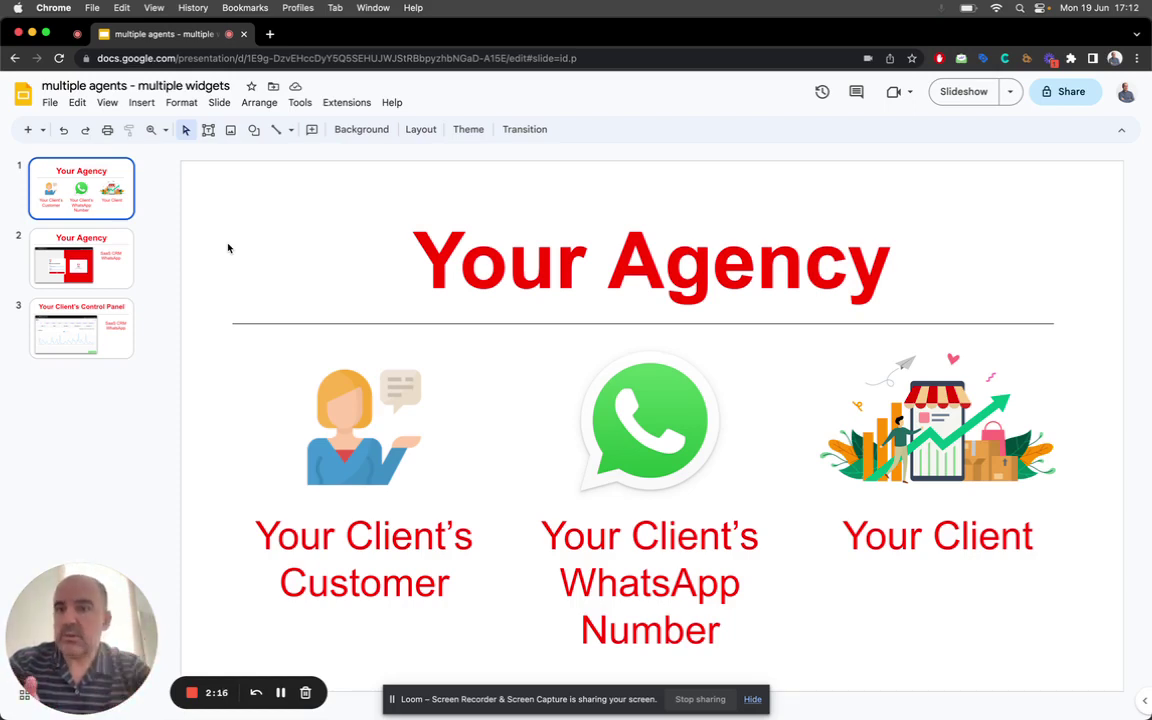
Move through the SaaS CRM slide to the Your Client's Control Panel slide
click(98, 243)
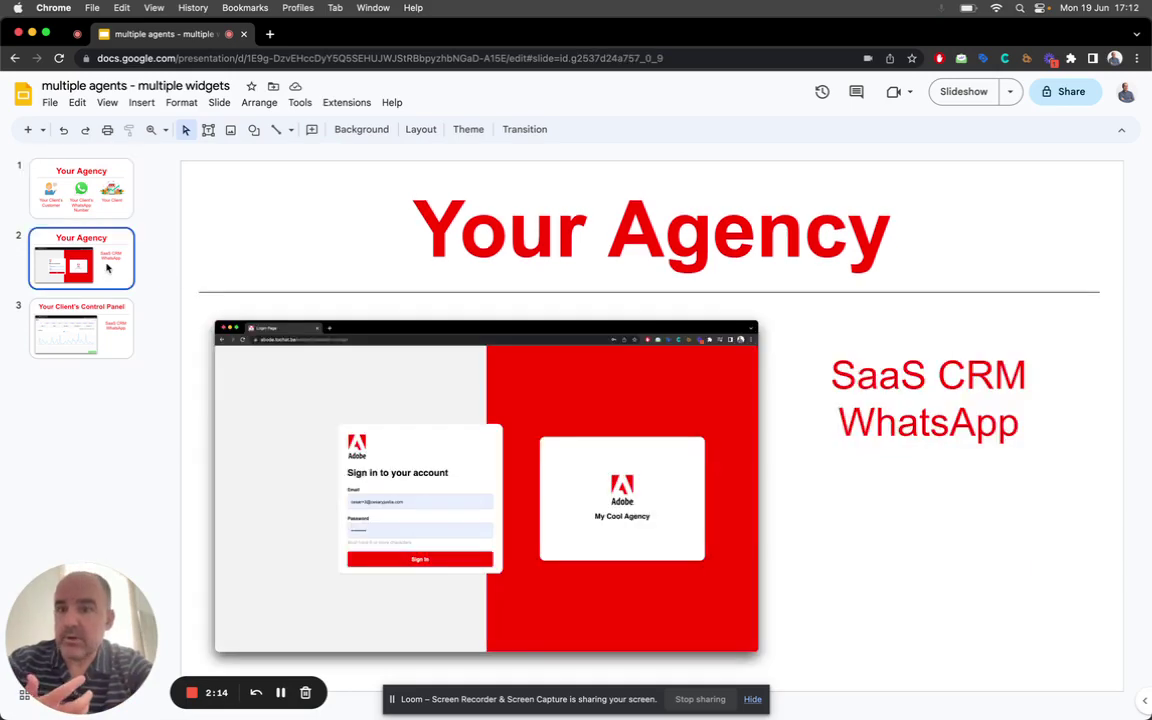
key(Up)
click(98, 332)
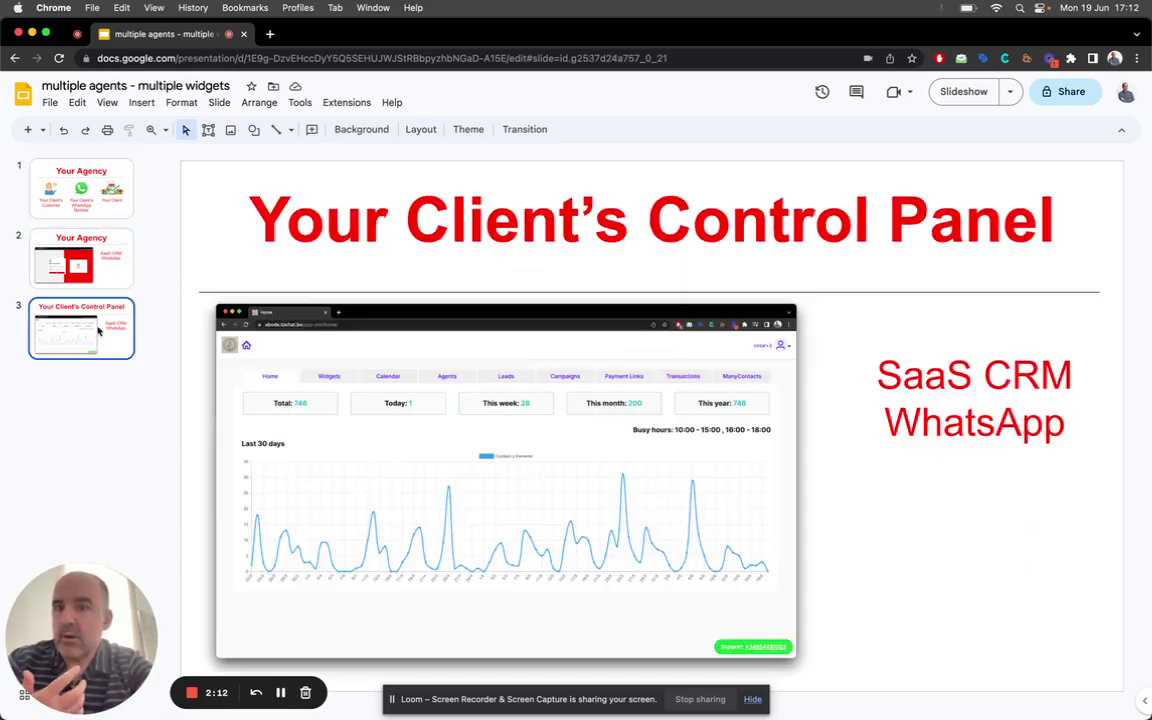
click(372, 8)
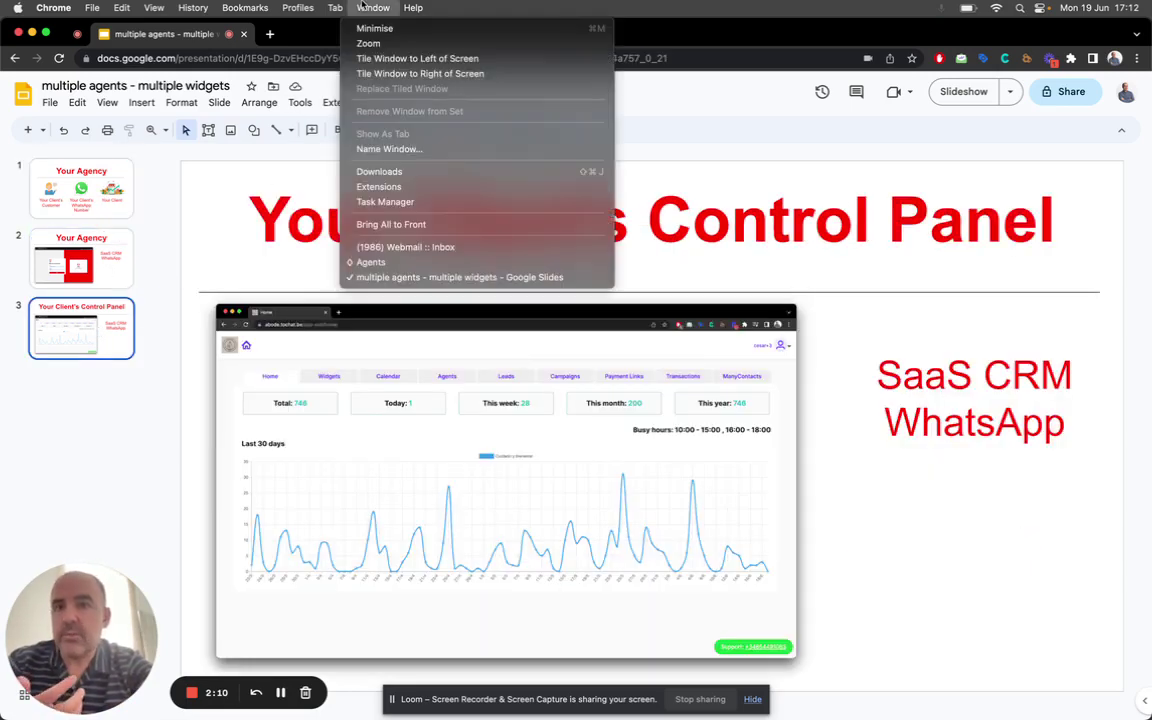
click(426, 261)
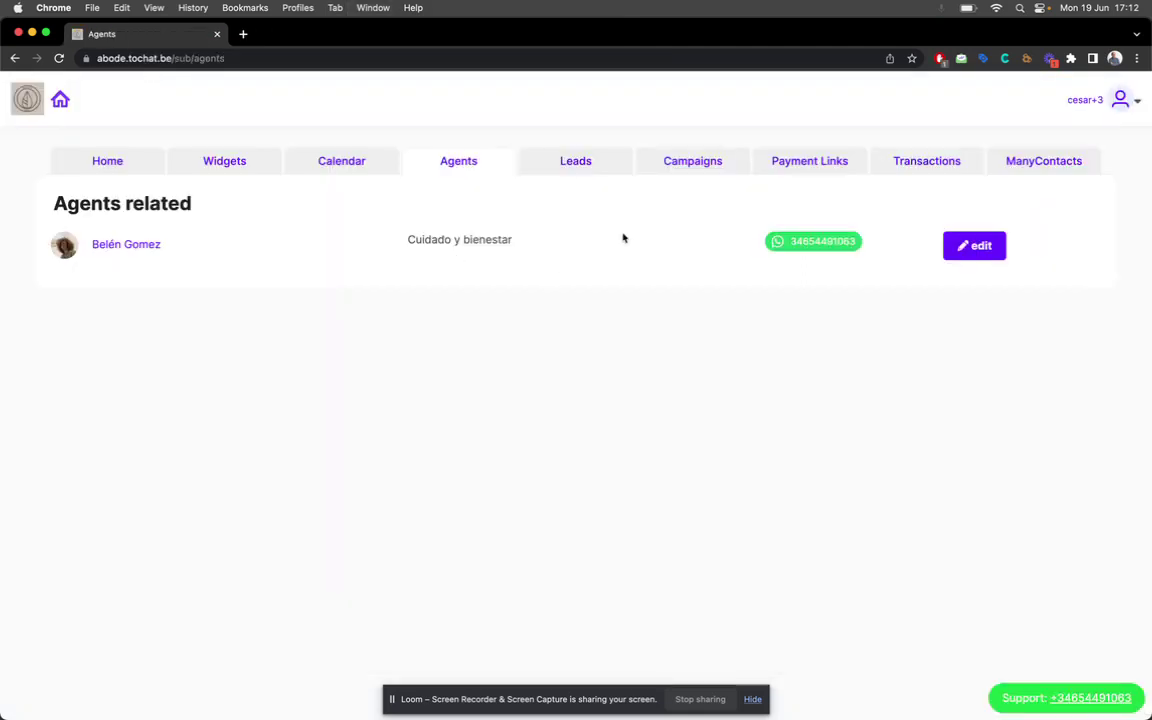
click(1137, 101)
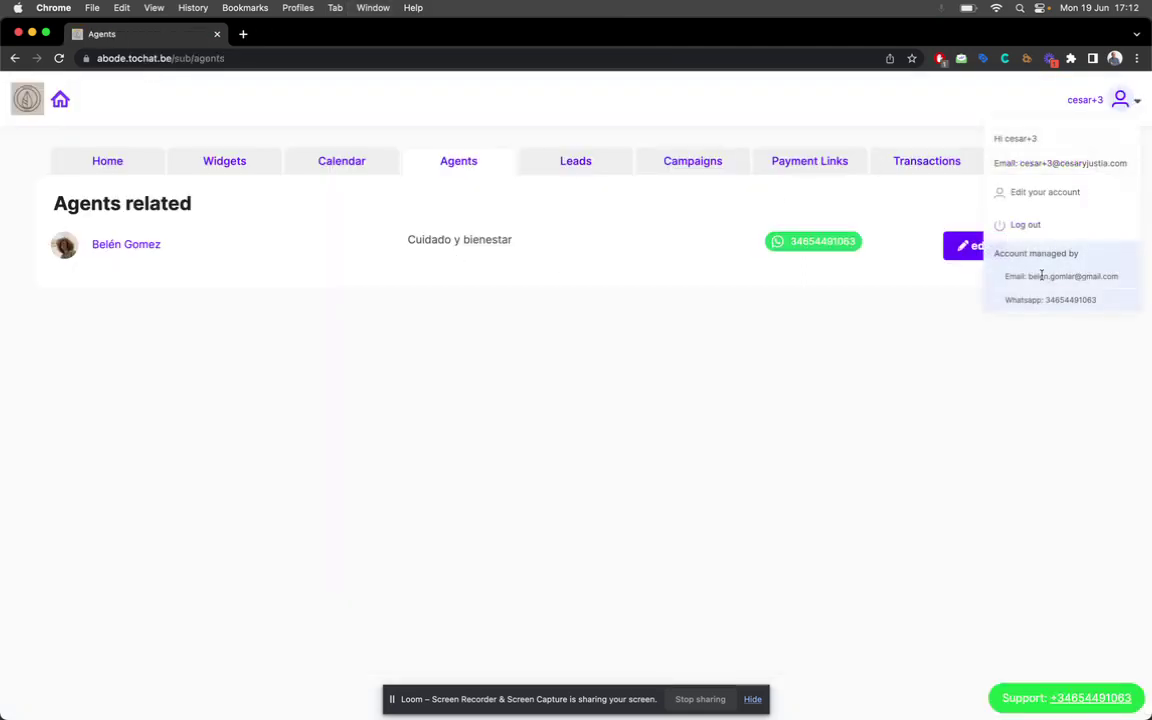
click(1028, 226)
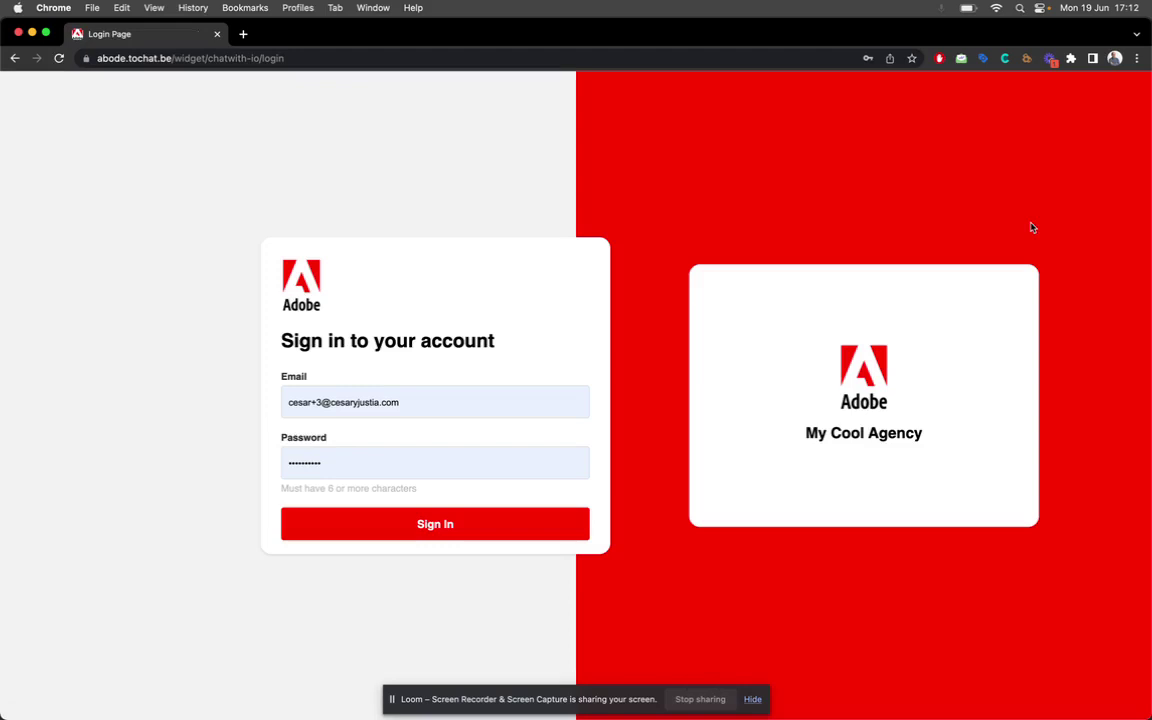
click(500, 392)
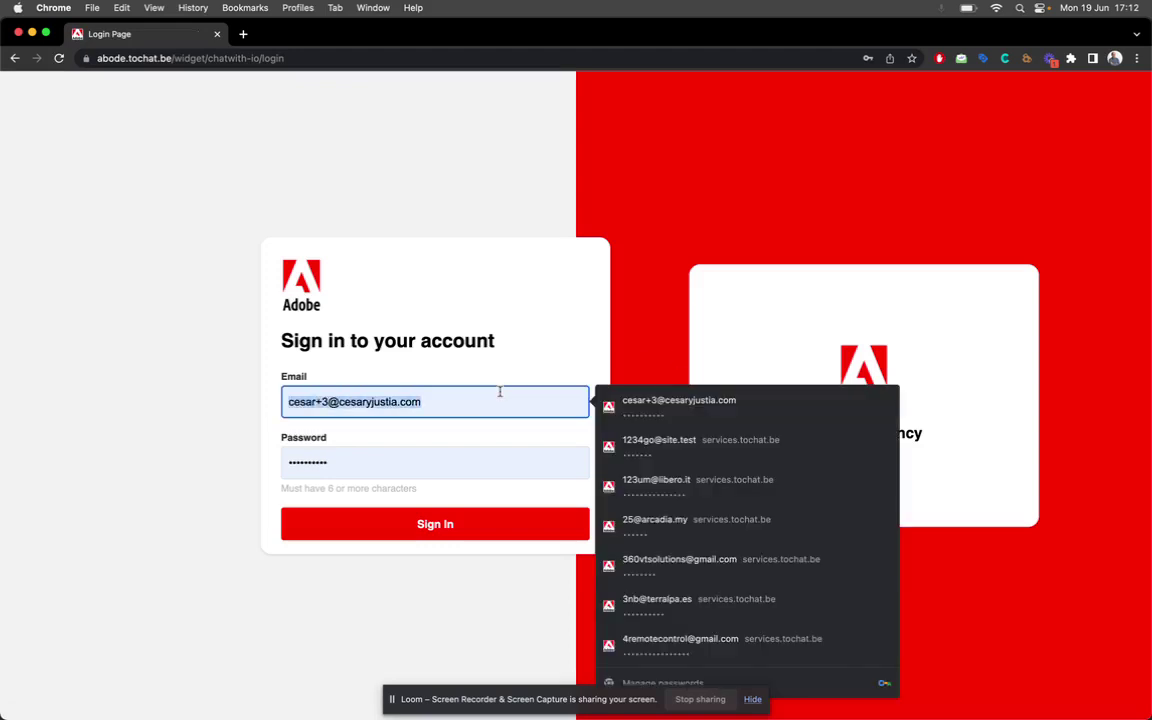
text(ce)
key(BackSpace)
key(BackSpace)
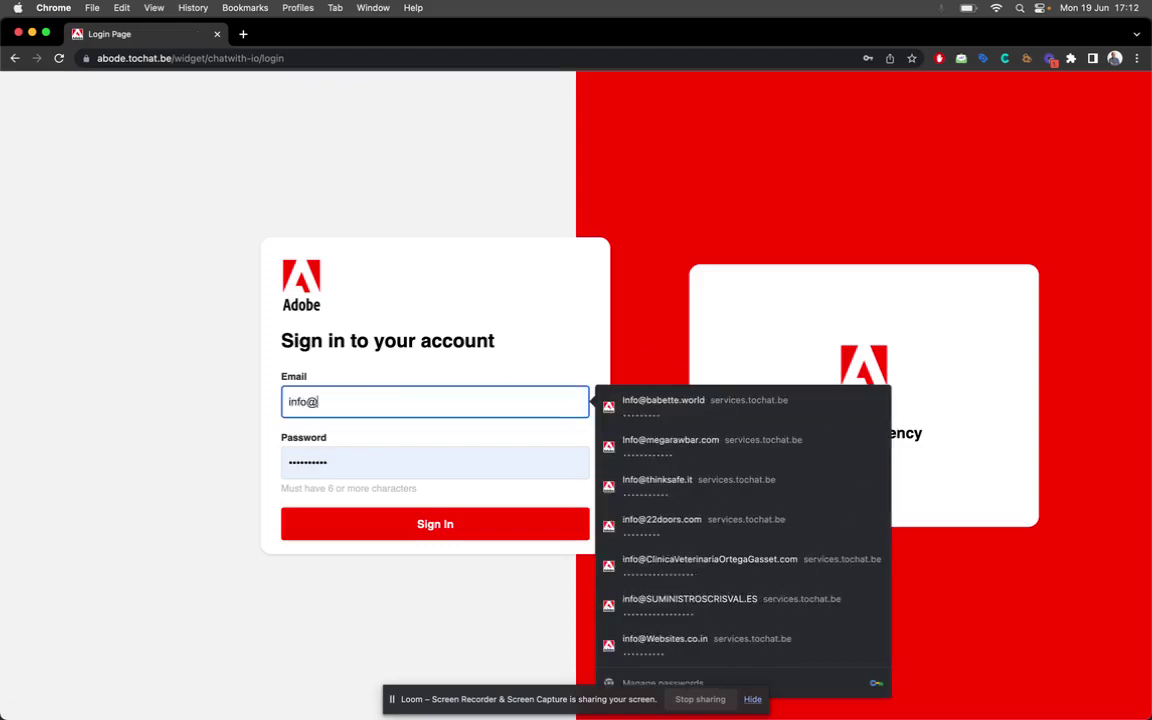
key(Tab)
key(Return)
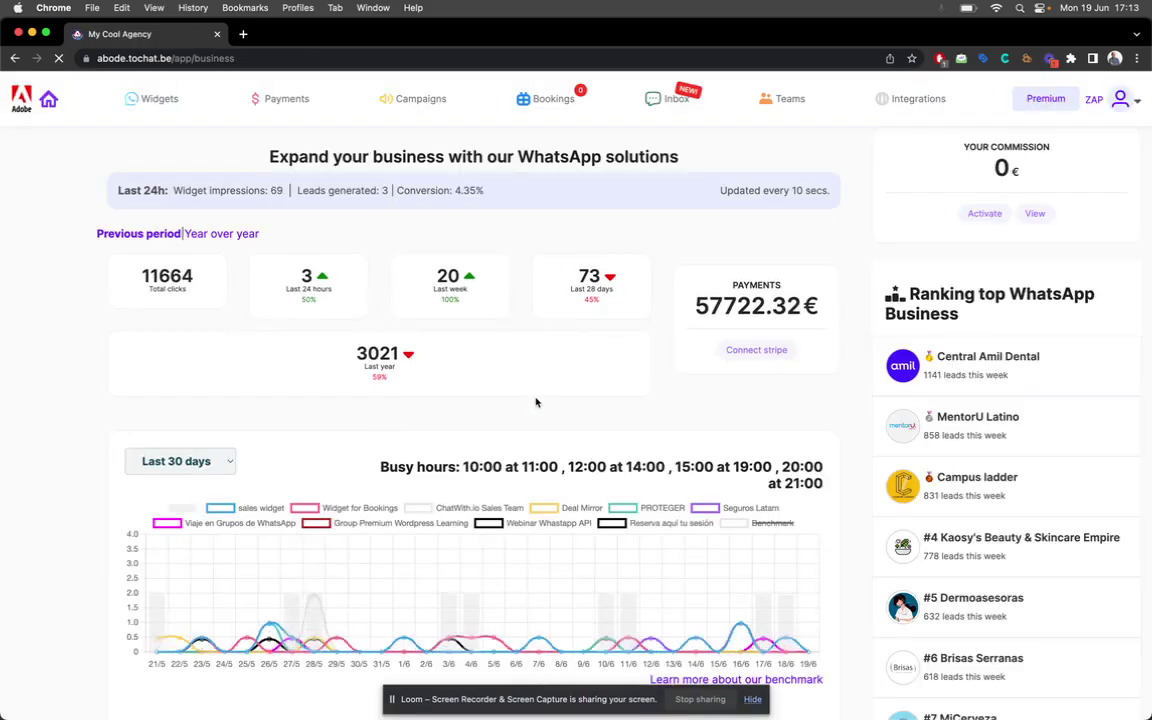
Open the account settings' White Label tab and scroll through the logo, favicon and branding options
click(1127, 105)
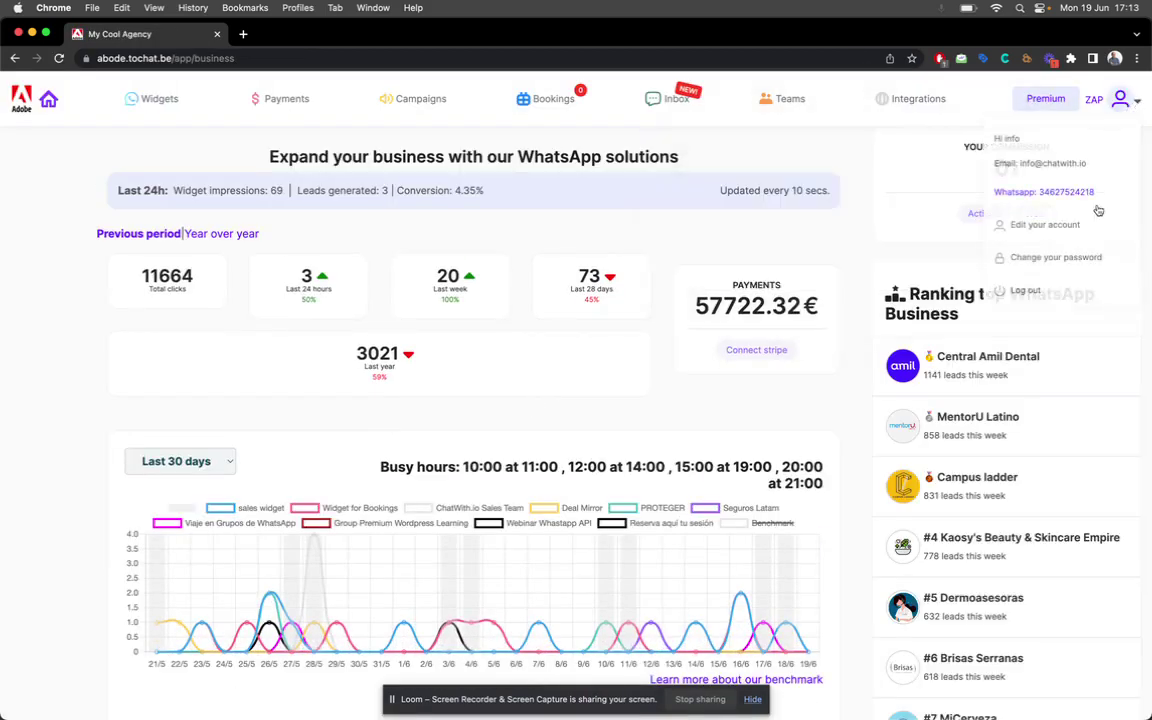
click(1075, 230)
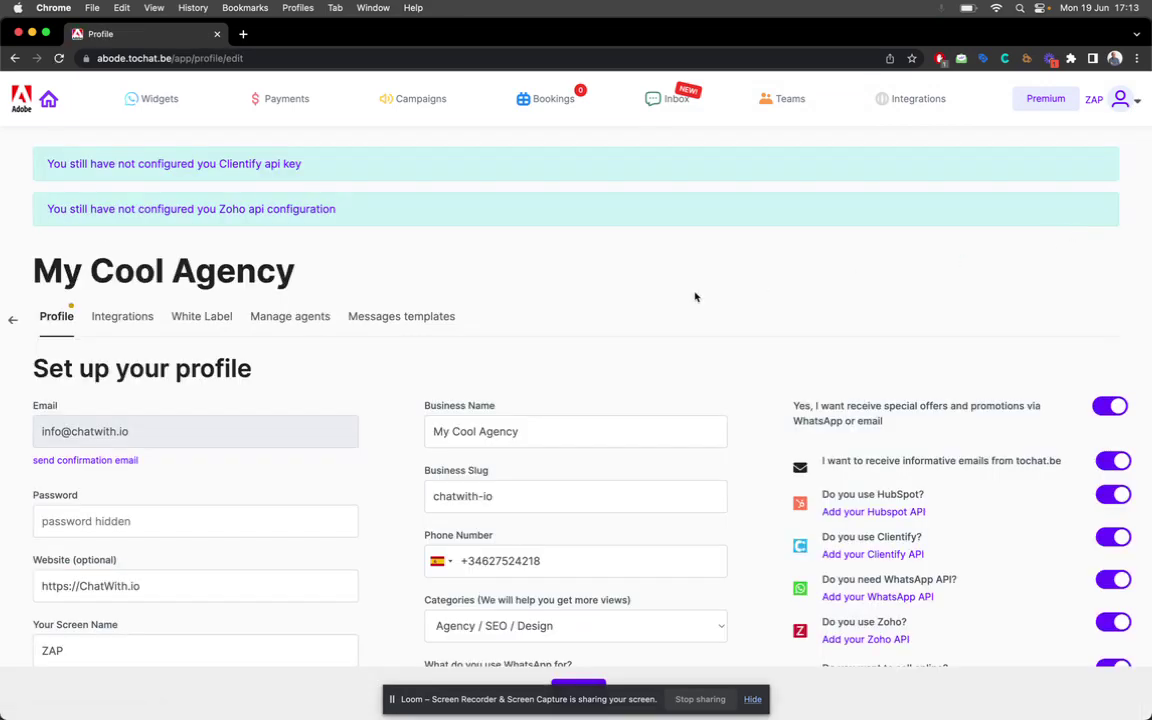
click(199, 324)
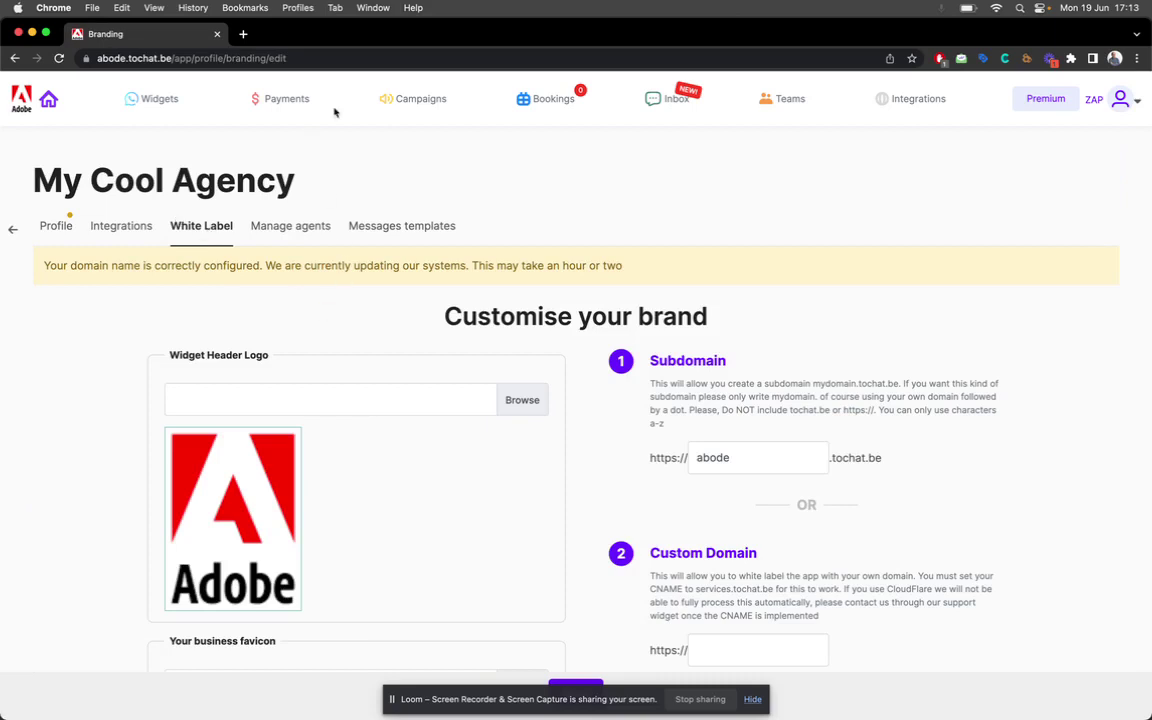
scroll(653, 496, down, 3)
scroll(309, 422, down, 3)
scroll(290, 500, down, 6)
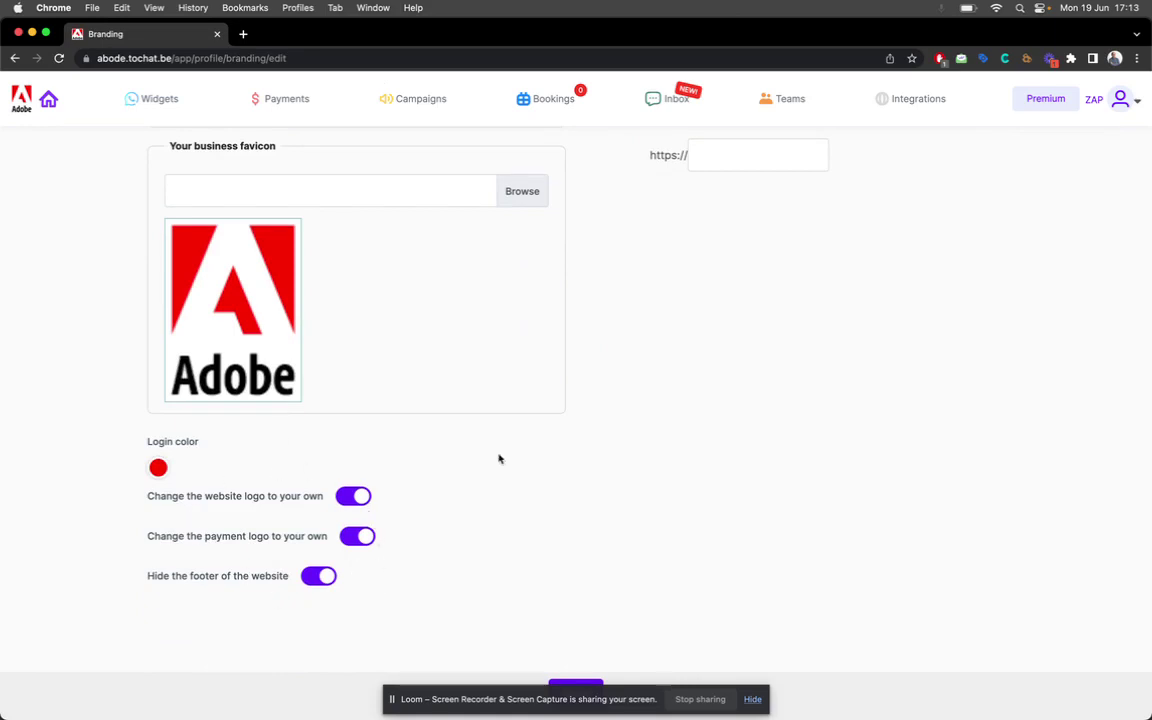
Scroll back to the top of the White Label page and bring up Chrome's window list
click(372, 7)
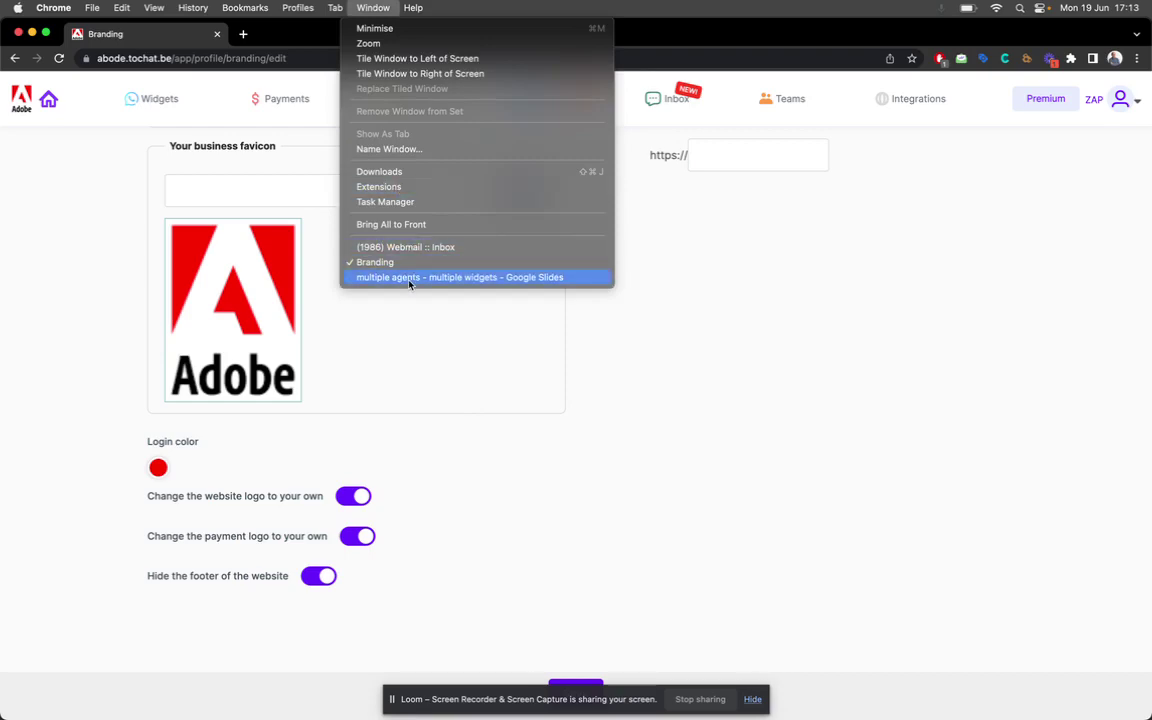
click(591, 447)
scroll(612, 458, up, 10)
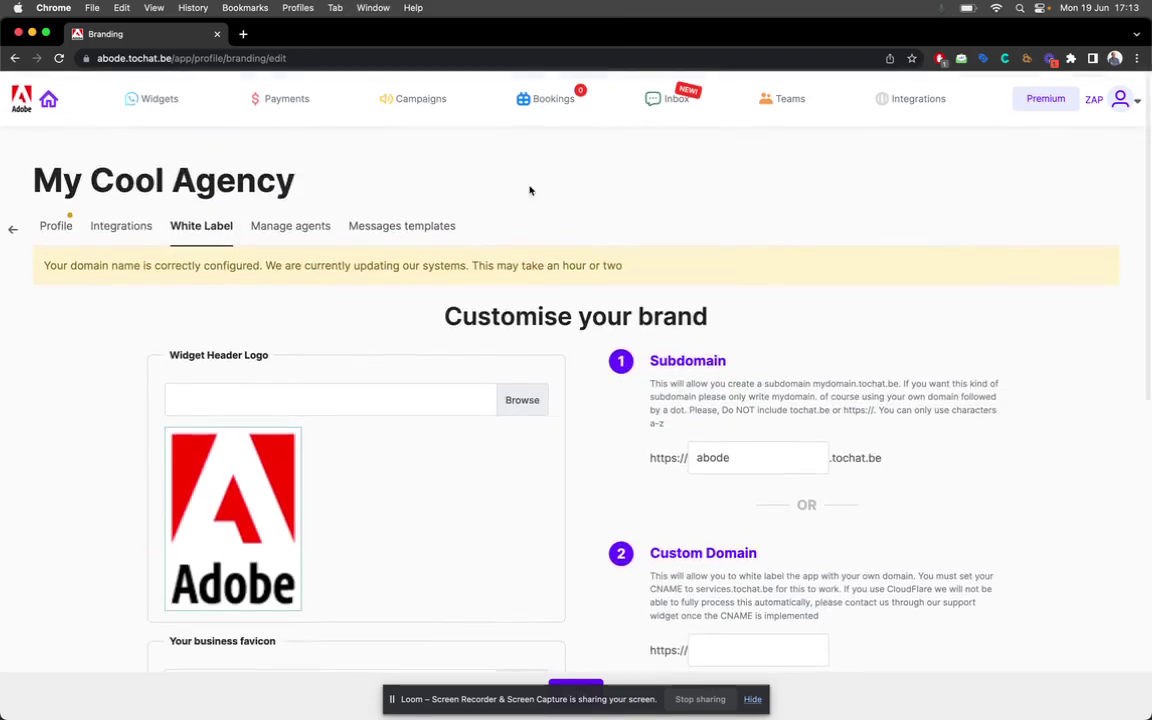
click(372, 7)
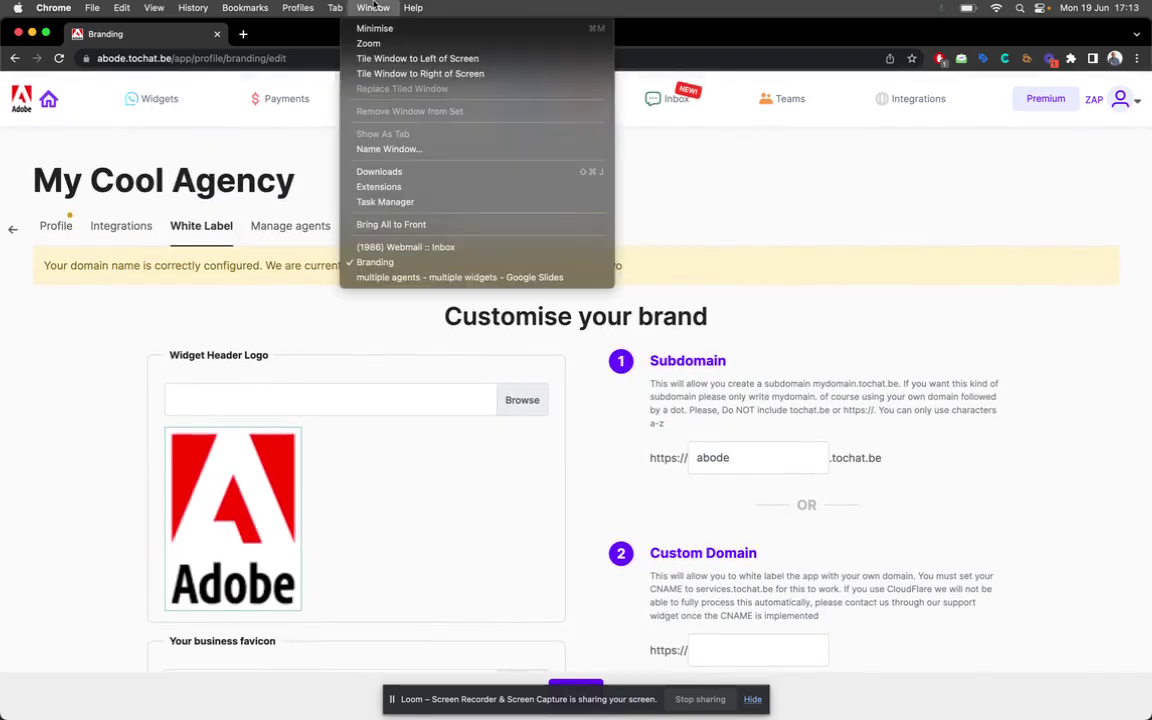
Switch to the 'multiple agents – multiple widgets' Google Slides window
click(445, 277)
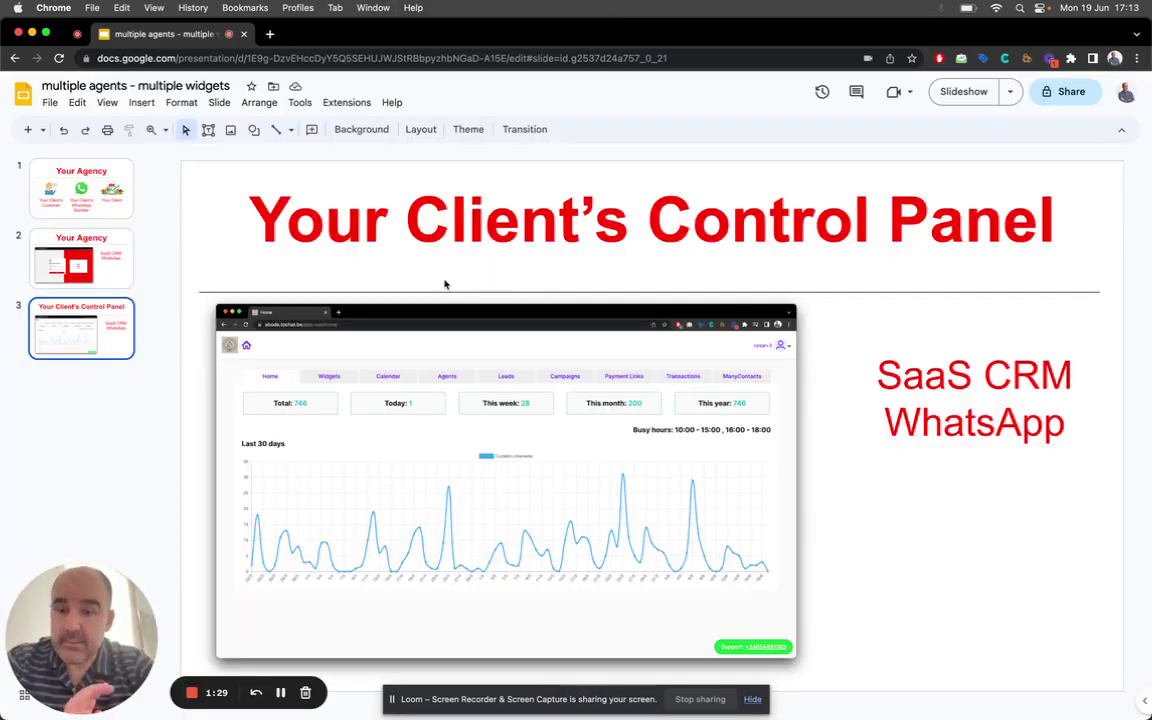